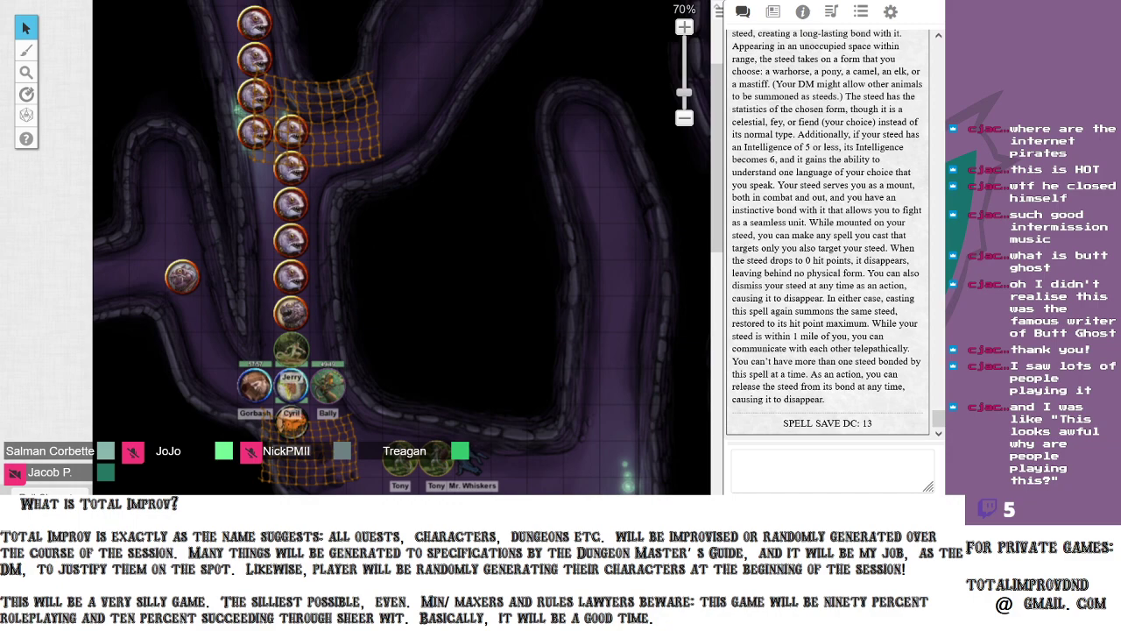
pyautogui.scroll(-1, 827, 228)
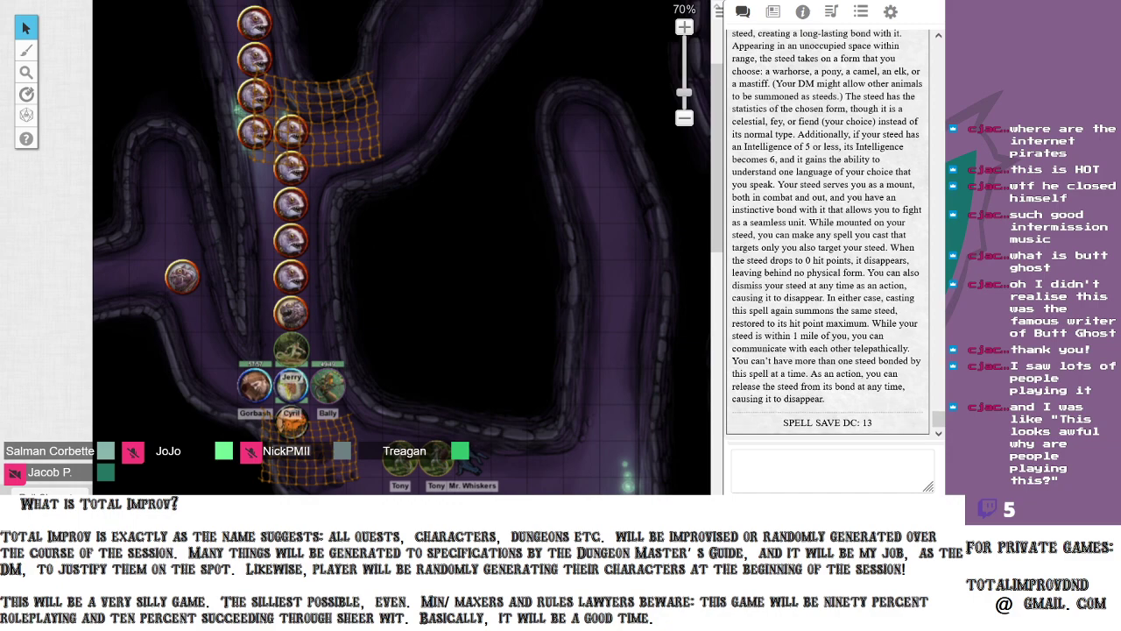